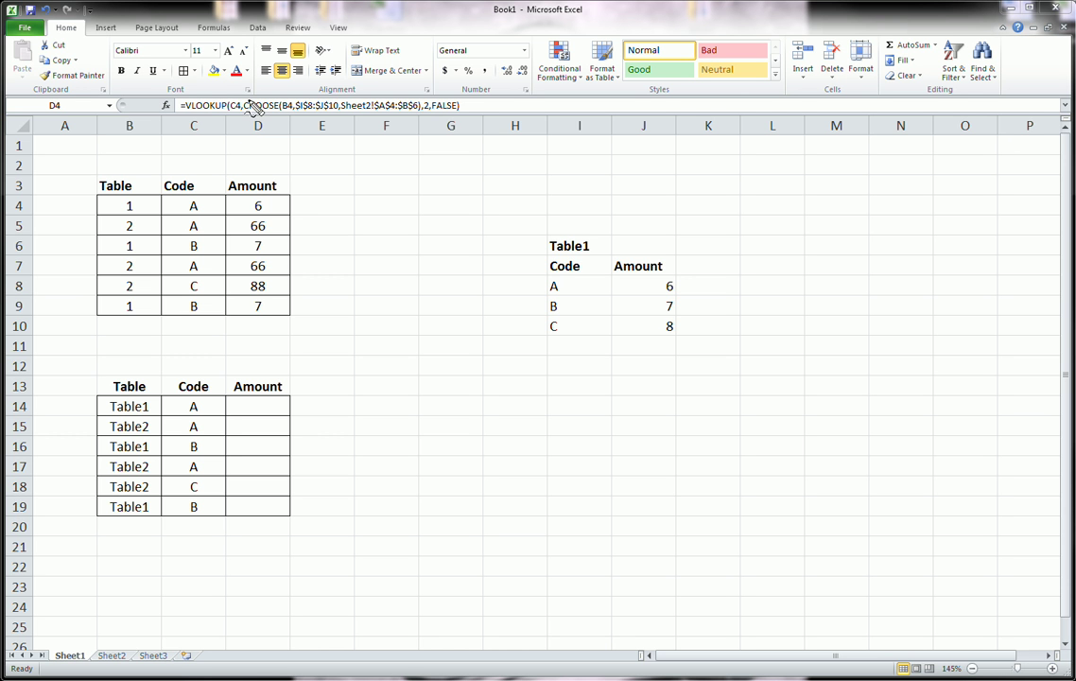
- Highlight the CHOOSE part of the formula and the Table1 lookup data, then select empty cell D14
mouse_move(248, 98)
left_mouse_down()
mouse_move(402, 98)
mouse_move(423, 128)
mouse_move(250, 127)
mouse_move(236, 106)
mouse_move(241, 96)
left_mouse_up()
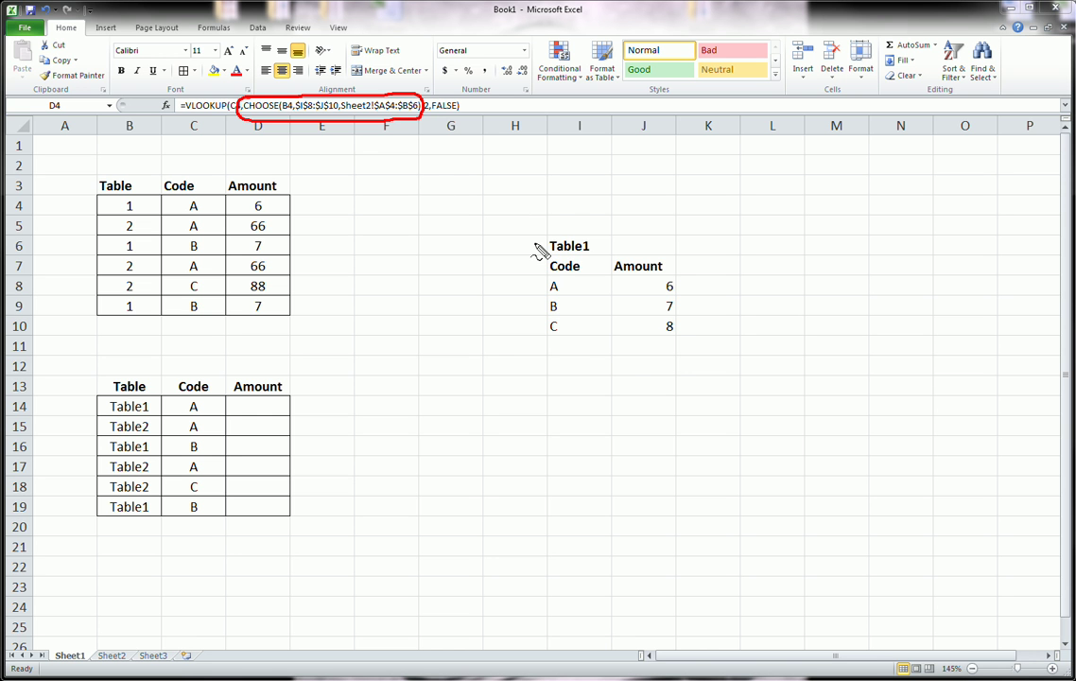
mouse_move(534, 242)
left_mouse_down()
mouse_move(575, 228)
mouse_move(666, 357)
mouse_move(537, 248)
left_mouse_up()
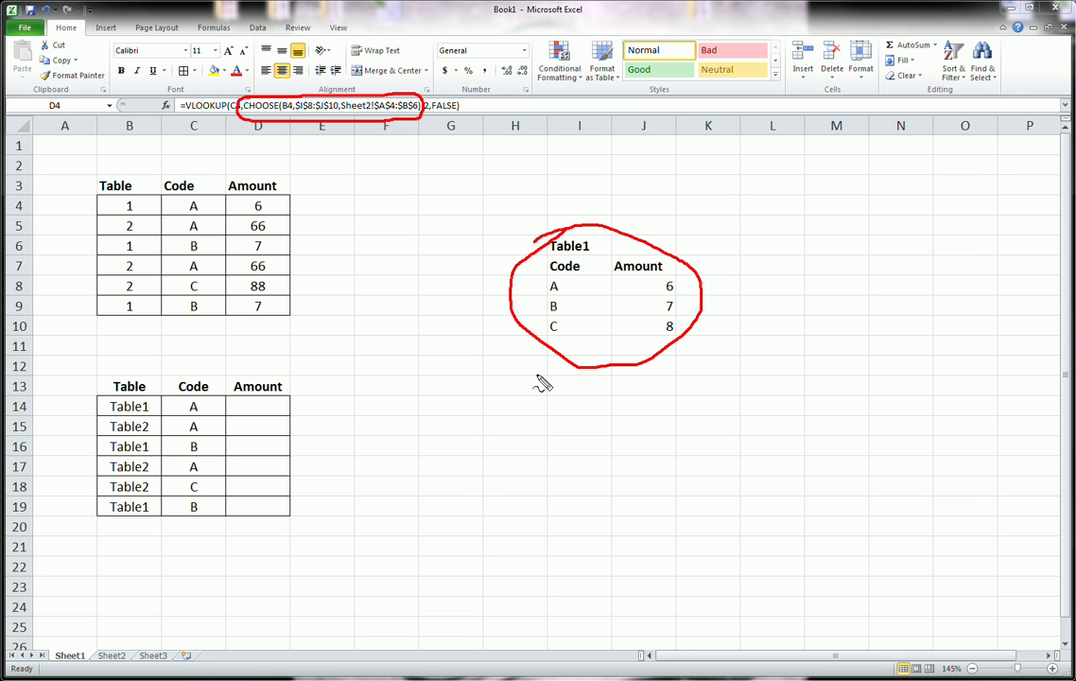
key("Escape")
left_click(243, 404)
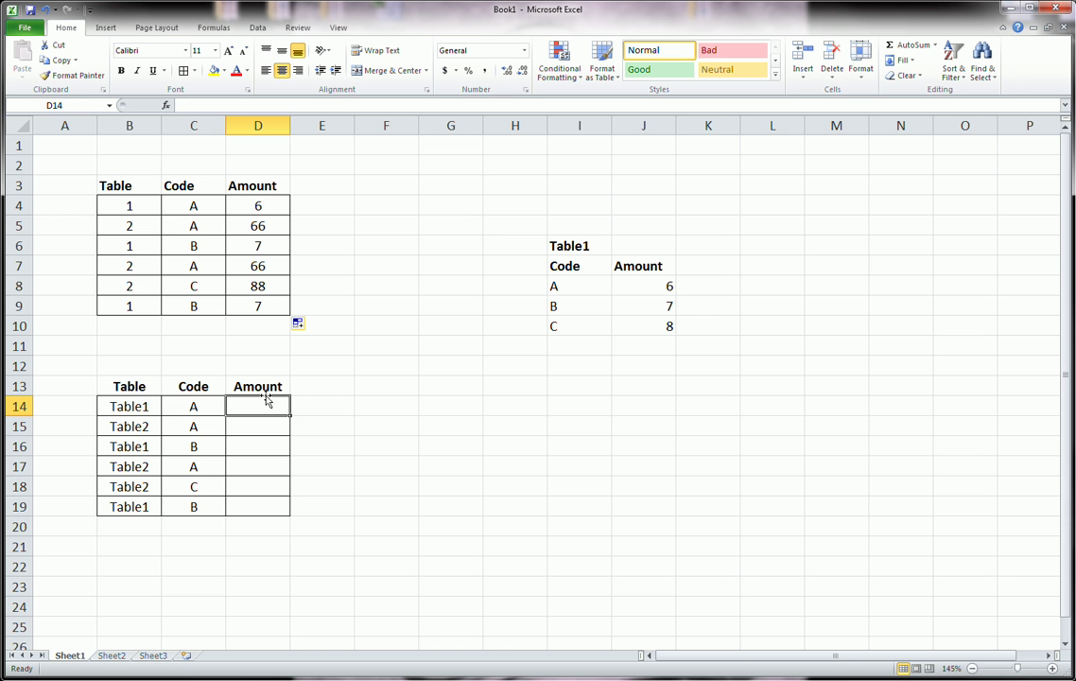
- Select I8:J10 on Sheet1 and confirm the Name Box shows it as Table1
left_click(579, 284)
left_click_drag(578, 285, 649, 319)
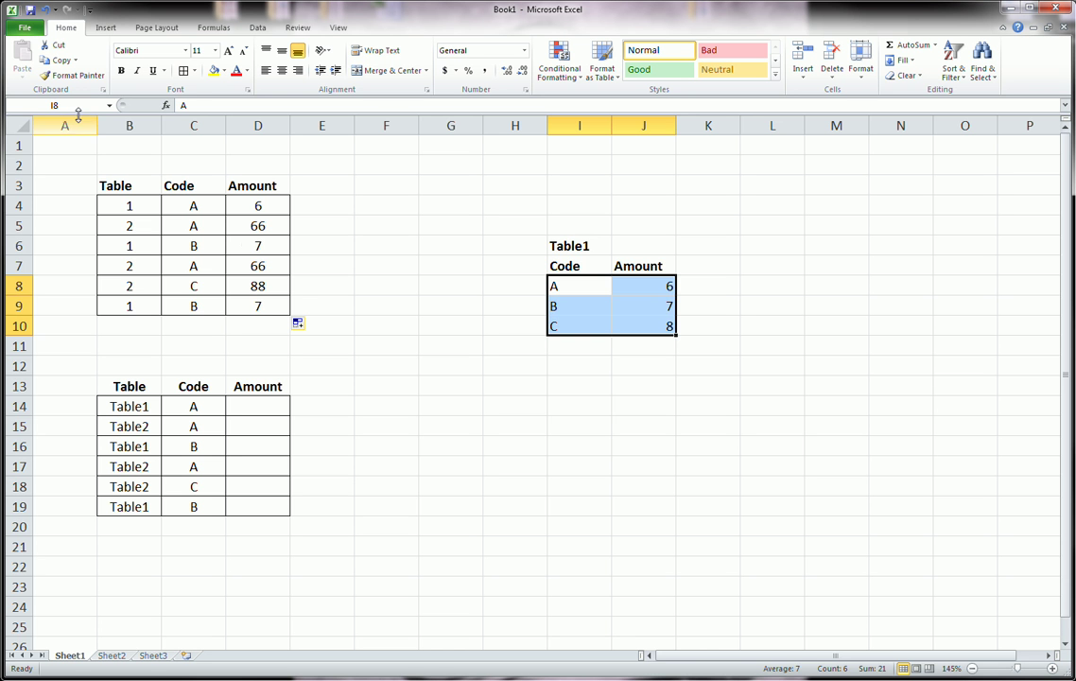
left_click(578, 407)
left_click(579, 284)
left_click_drag(578, 284, 653, 327)
left_click(67, 104)
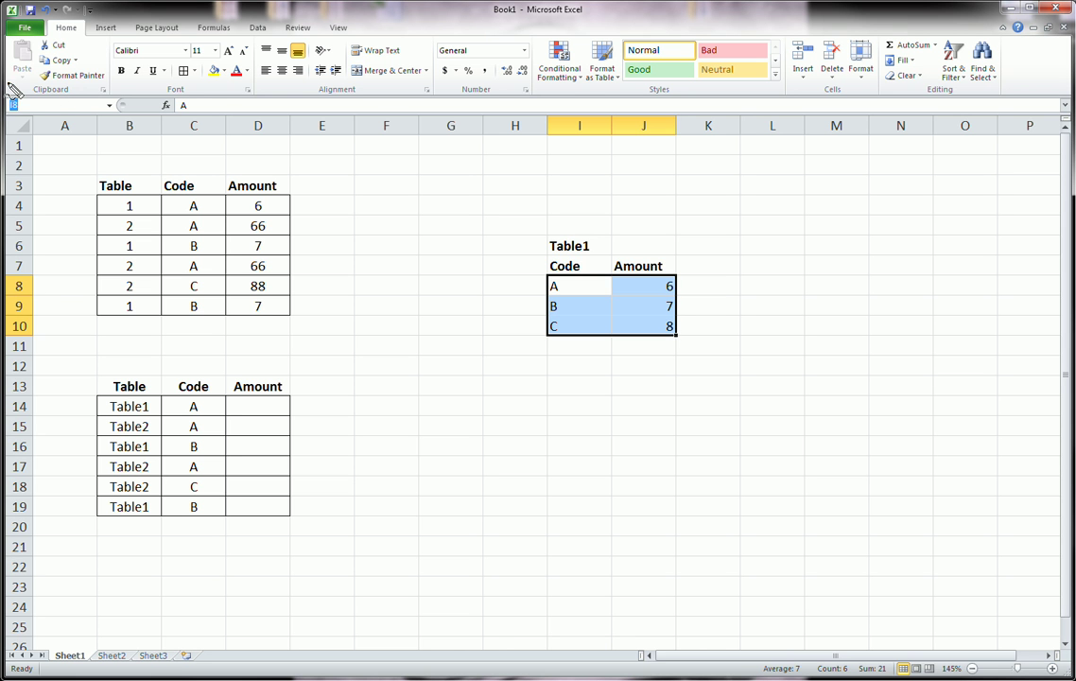
mouse_move(8, 85)
left_mouse_down()
mouse_move(83, 68)
mouse_move(38, 133)
left_mouse_up()
key("Escape")
type("Table1")
left_click(507, 405)
left_click(601, 286)
left_click_drag(601, 285, 649, 328)
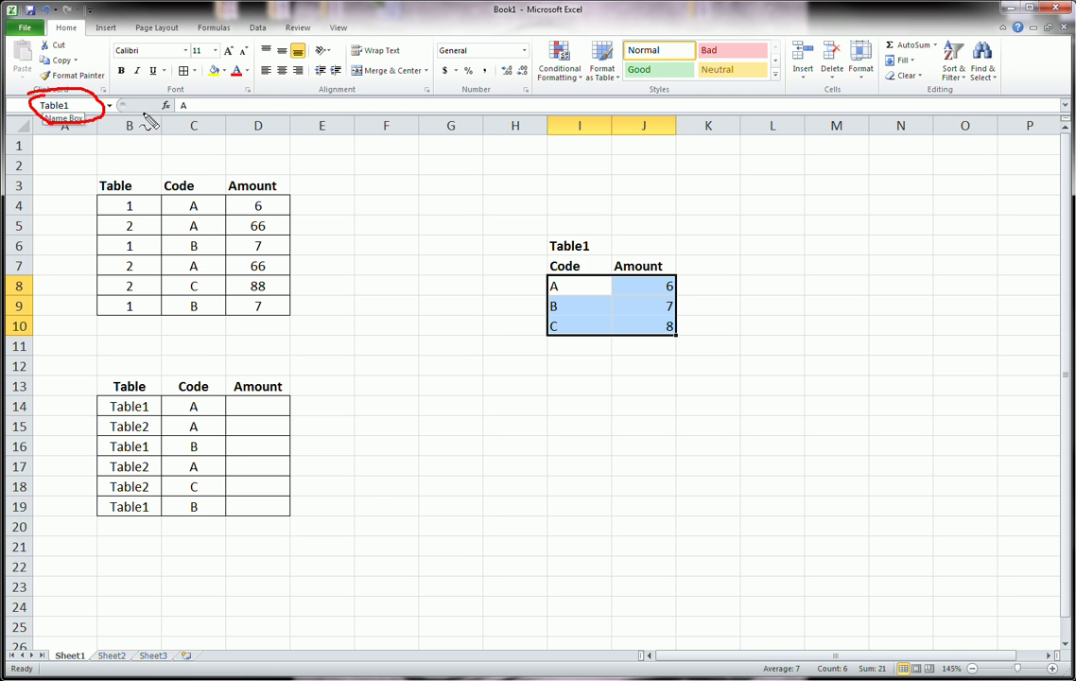
- On Sheet2, select A4:B6 and confirm it is named Table2
left_click(109, 655)
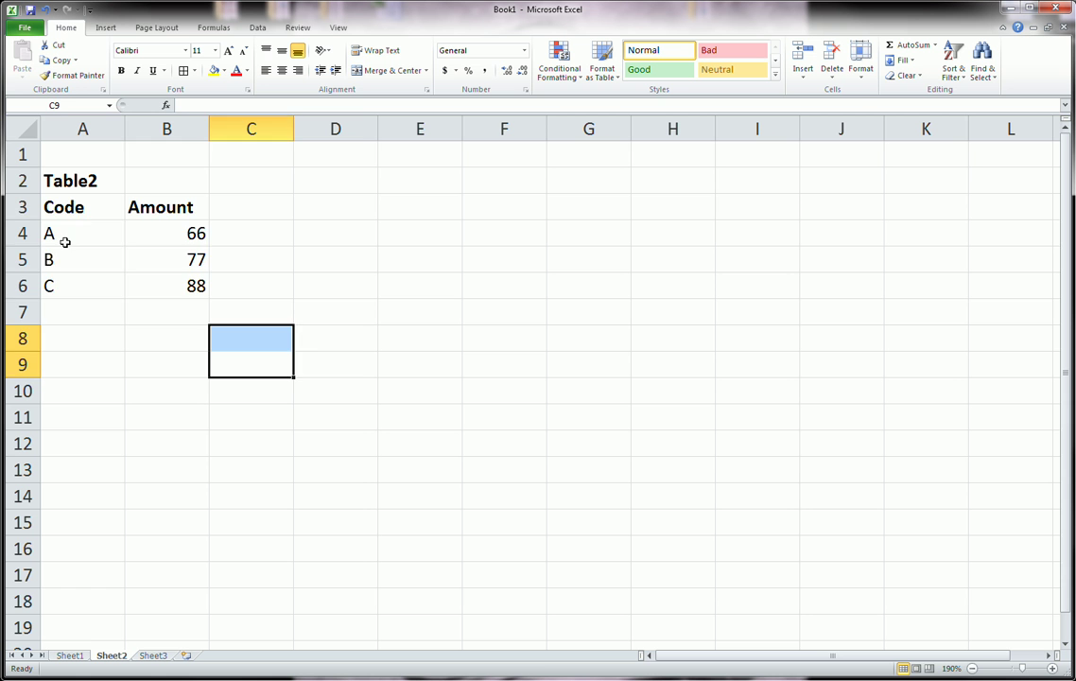
left_click_drag(64, 242, 174, 281)
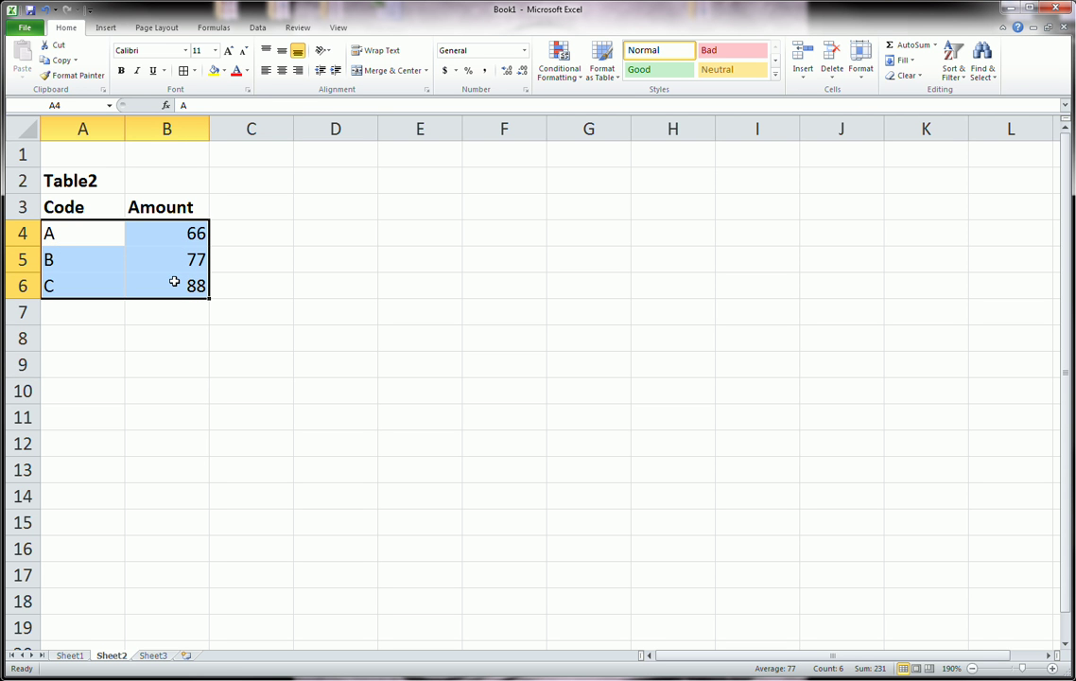
left_click(81, 104)
type("Table2")
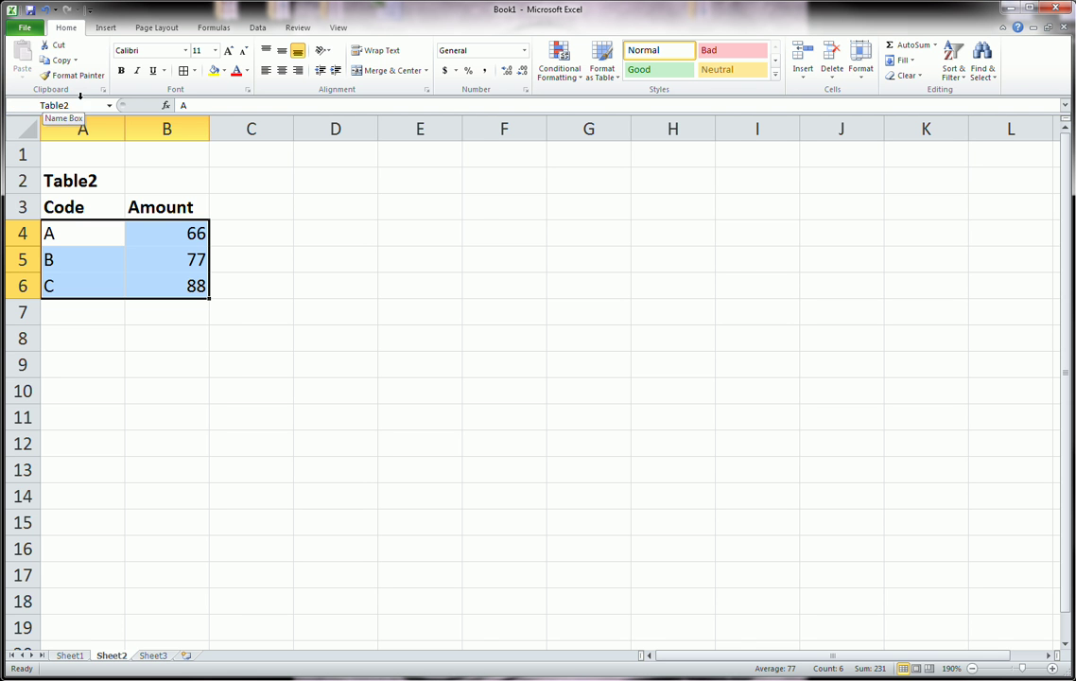
left_click(228, 622)
left_click(70, 655)
left_click(239, 407)
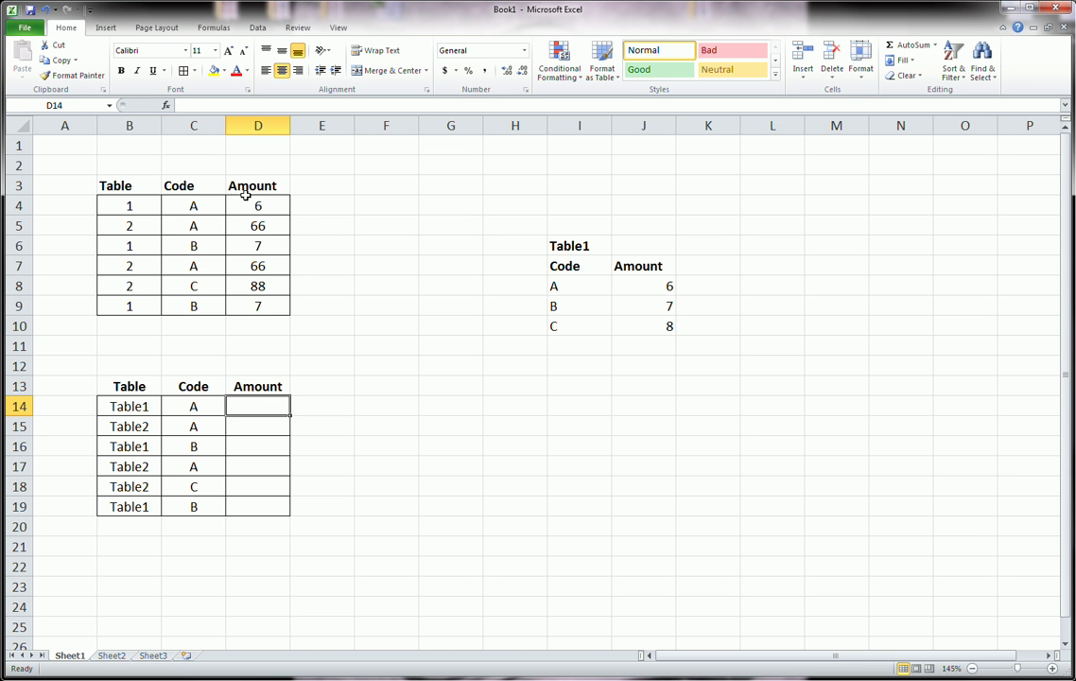
mouse_move(235, 181)
left_mouse_down()
mouse_move(261, 179)
mouse_move(295, 298)
mouse_move(197, 232)
mouse_move(231, 158)
mouse_move(234, 189)
left_mouse_up()
key("Escape")
left_click(192, 407)
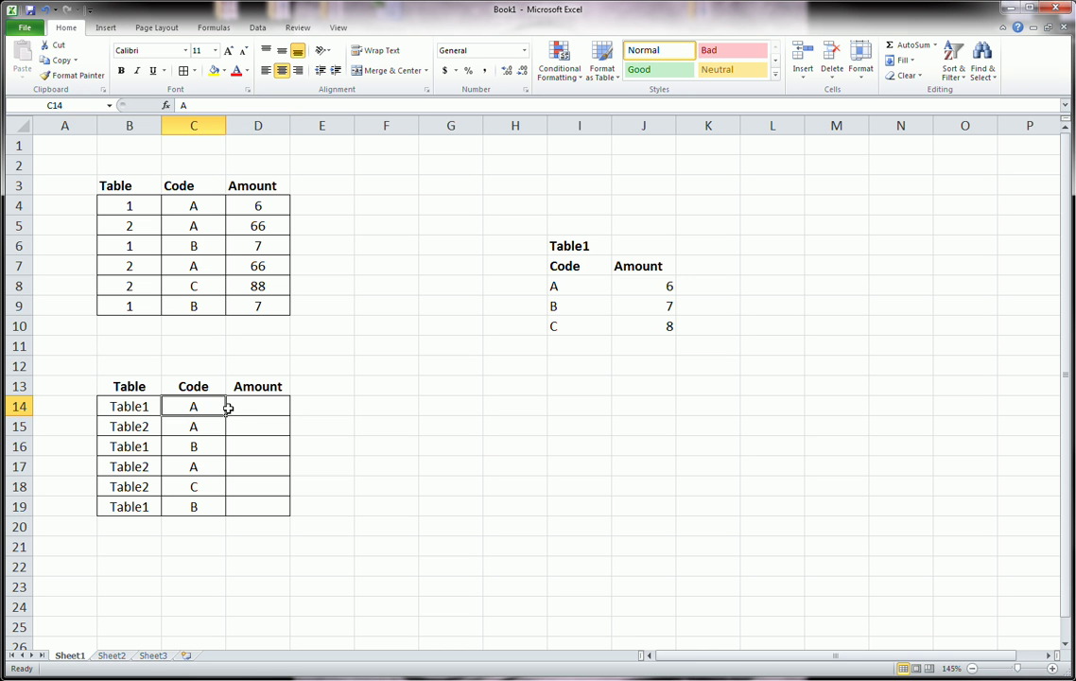
left_click(135, 406)
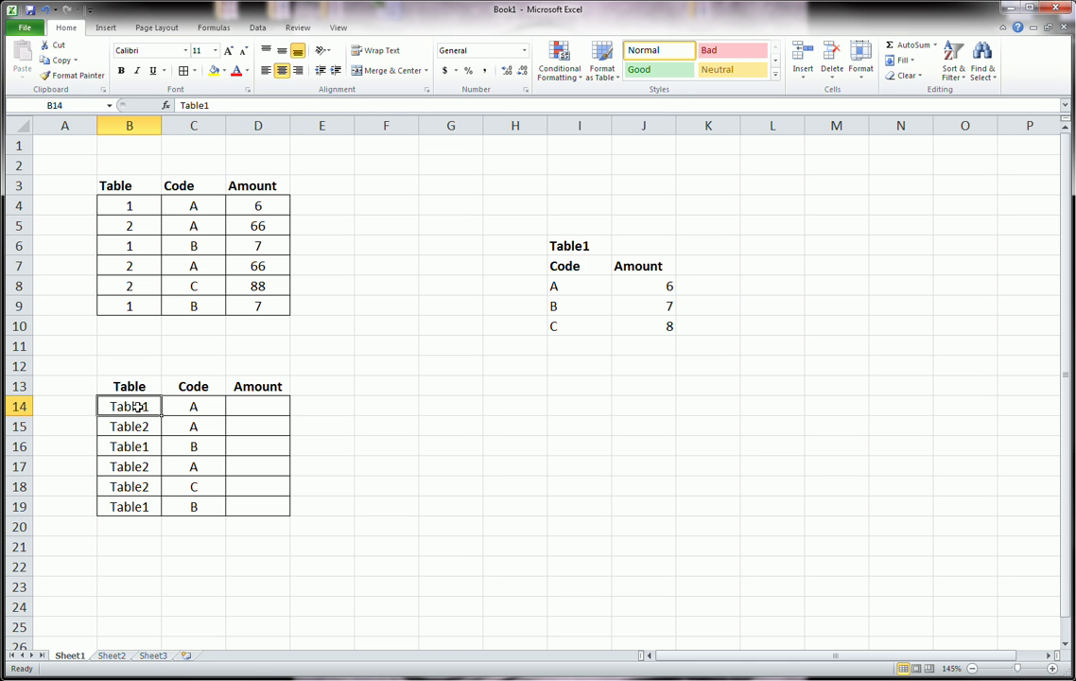
left_click(212, 411)
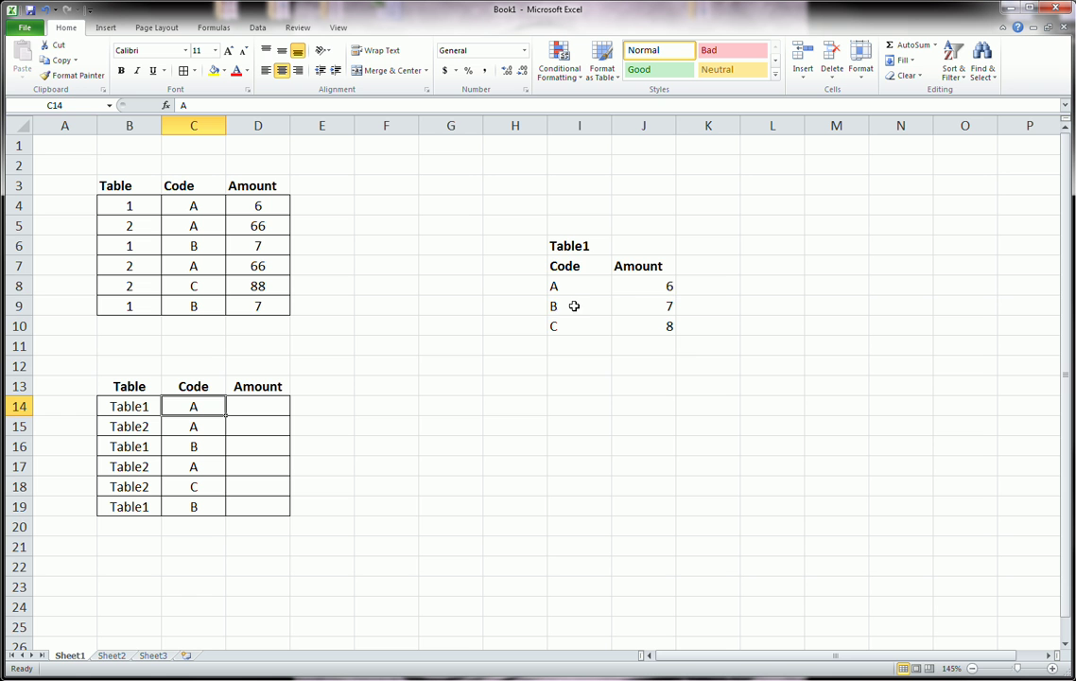
left_click_drag(584, 286, 646, 317)
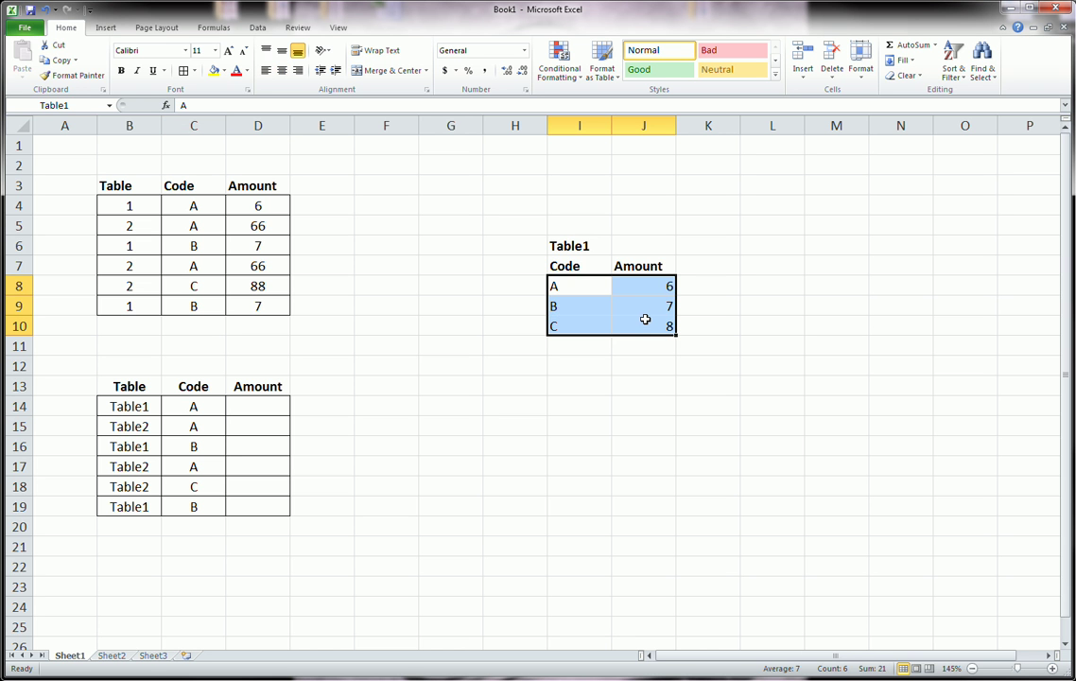
left_click(579, 304)
left_click(670, 284)
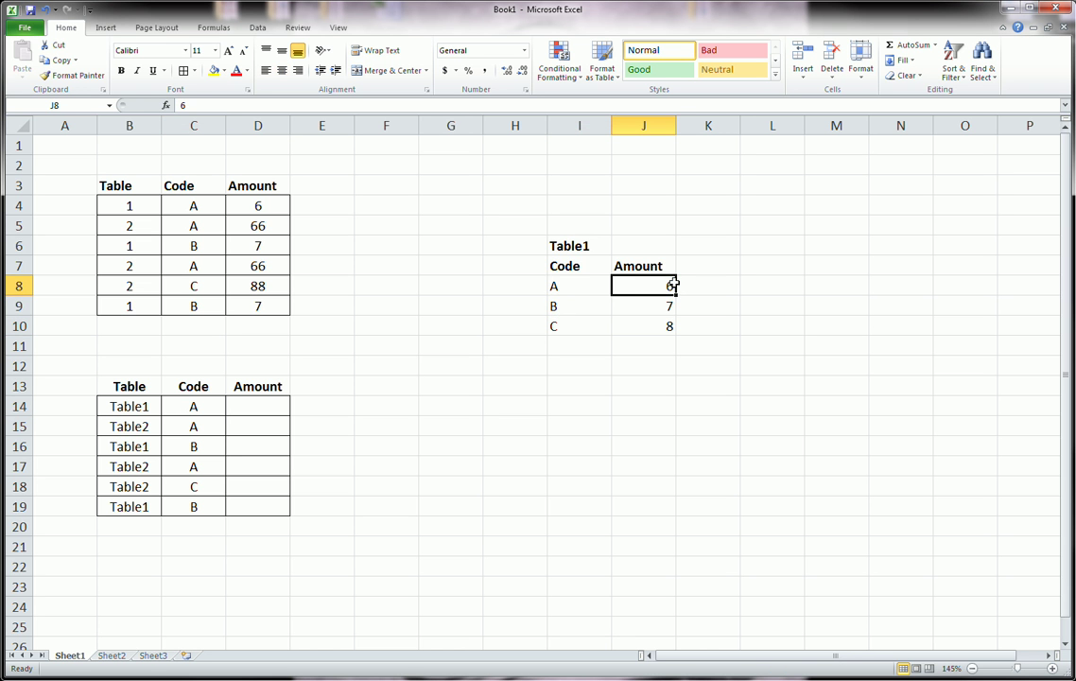
left_click(249, 416)
type("6")
key("Return")
left_click(283, 409)
key("BackSpace")
left_click(142, 403)
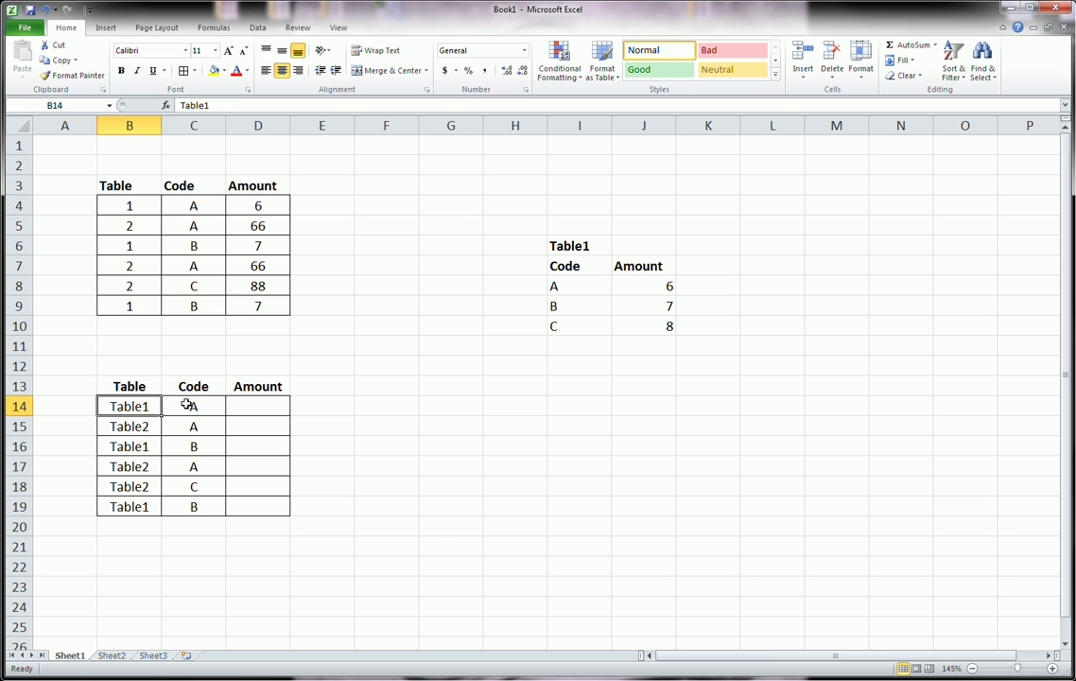
mouse_move(91, 395)
left_mouse_down()
mouse_move(137, 395)
mouse_move(156, 418)
mouse_move(102, 415)
mouse_move(149, 408)
mouse_move(184, 423)
mouse_move(521, 305)
mouse_move(541, 287)
mouse_move(547, 299)
mouse_move(644, 293)
mouse_move(633, 294)
left_mouse_up()
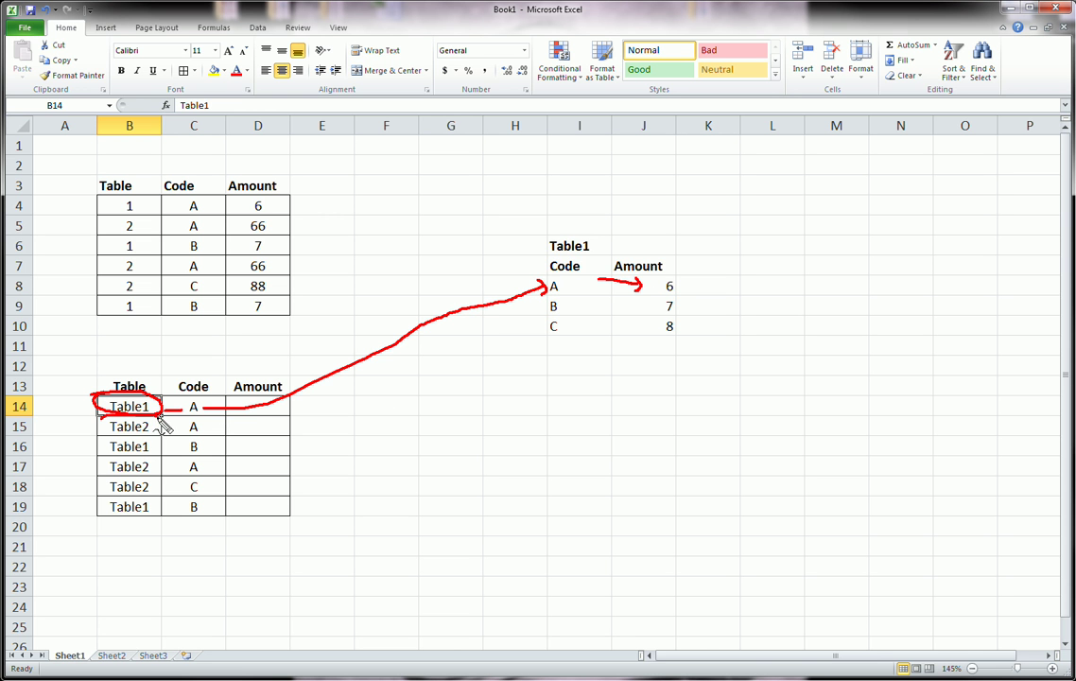
mouse_move(151, 417)
left_mouse_down()
mouse_move(126, 439)
mouse_move(101, 420)
left_mouse_up()
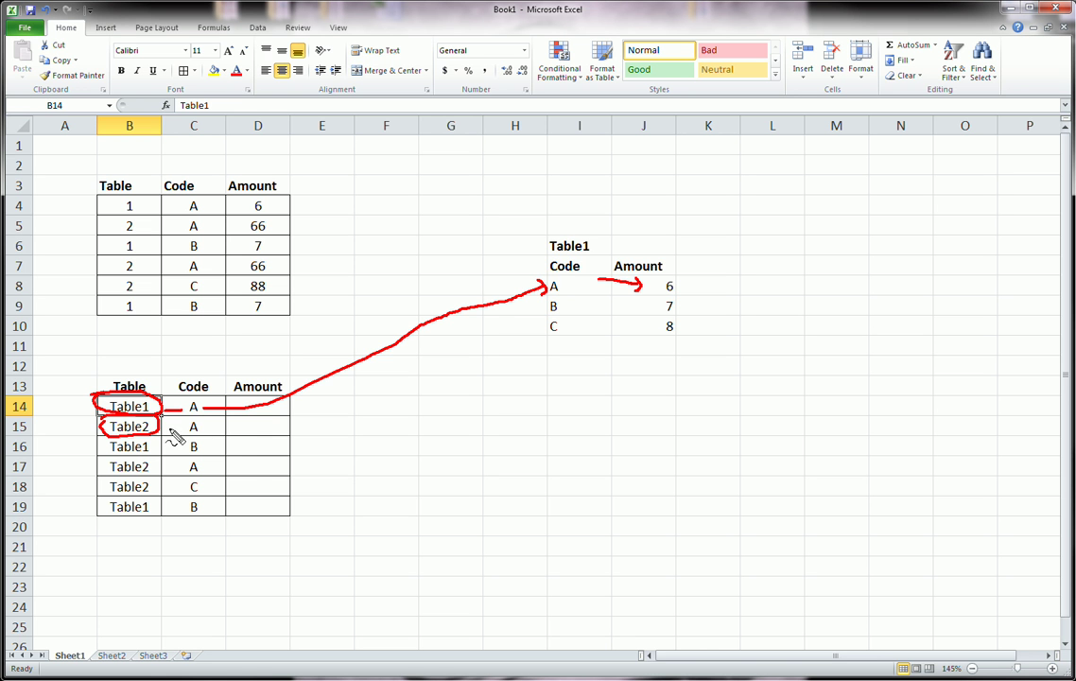
mouse_move(169, 428)
left_mouse_down()
mouse_move(235, 465)
mouse_move(187, 572)
mouse_move(134, 606)
mouse_move(107, 645)
left_mouse_up()
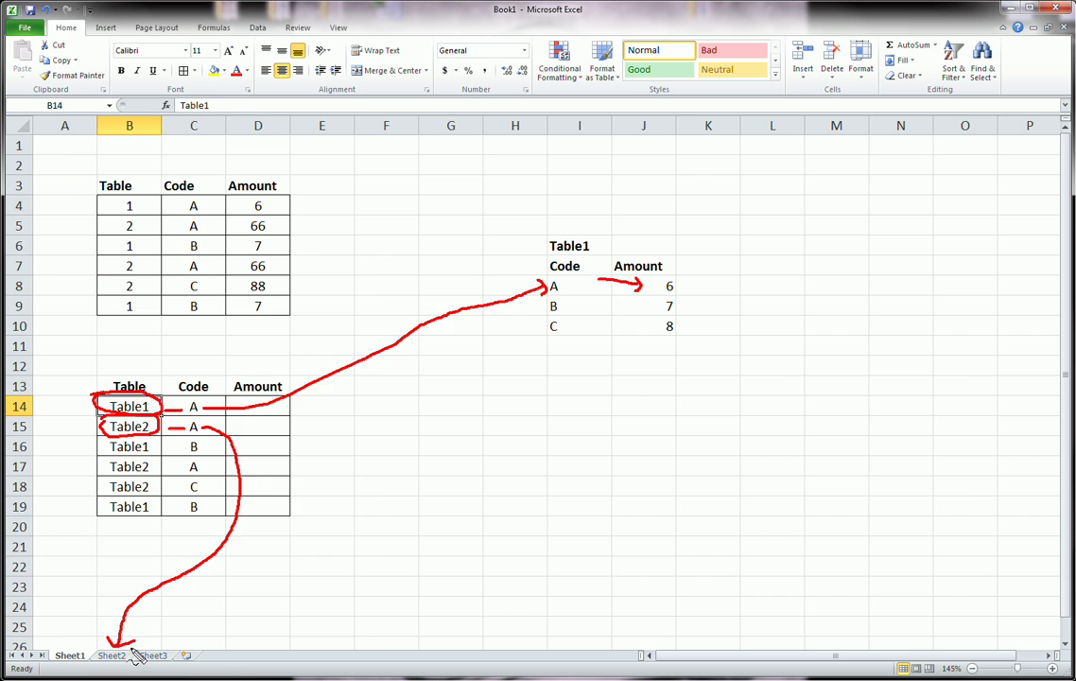
key("Escape")
left_click(111, 655)
mouse_move(47, 226)
left_mouse_down()
mouse_move(230, 249)
mouse_move(57, 242)
left_mouse_up()
key("Escape")
left_click(71, 654)
mouse_move(252, 446)
left_mouse_down()
mouse_move(253, 506)
mouse_move(245, 494)
left_mouse_up()
key("Escape")
left_click(250, 406)
left_click(274, 210)
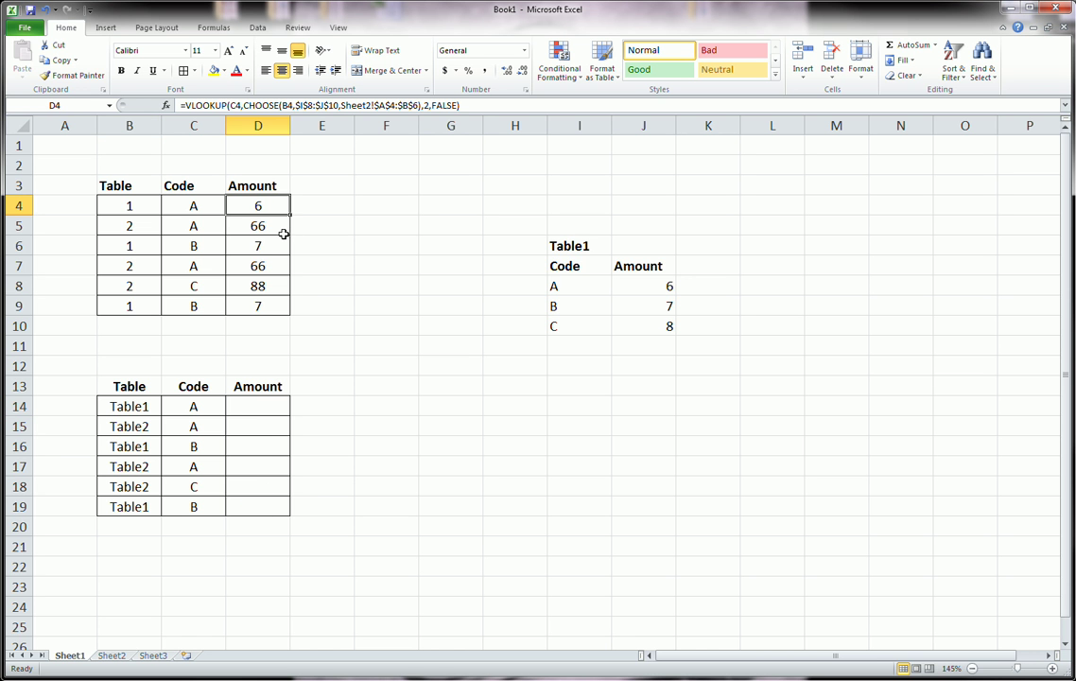
- Enter =VLOOKUP(C14,INDIRECT(B14),2,FALSE) in D14 so it returns 6 for Table1 code A
left_click(271, 407)
type("=")
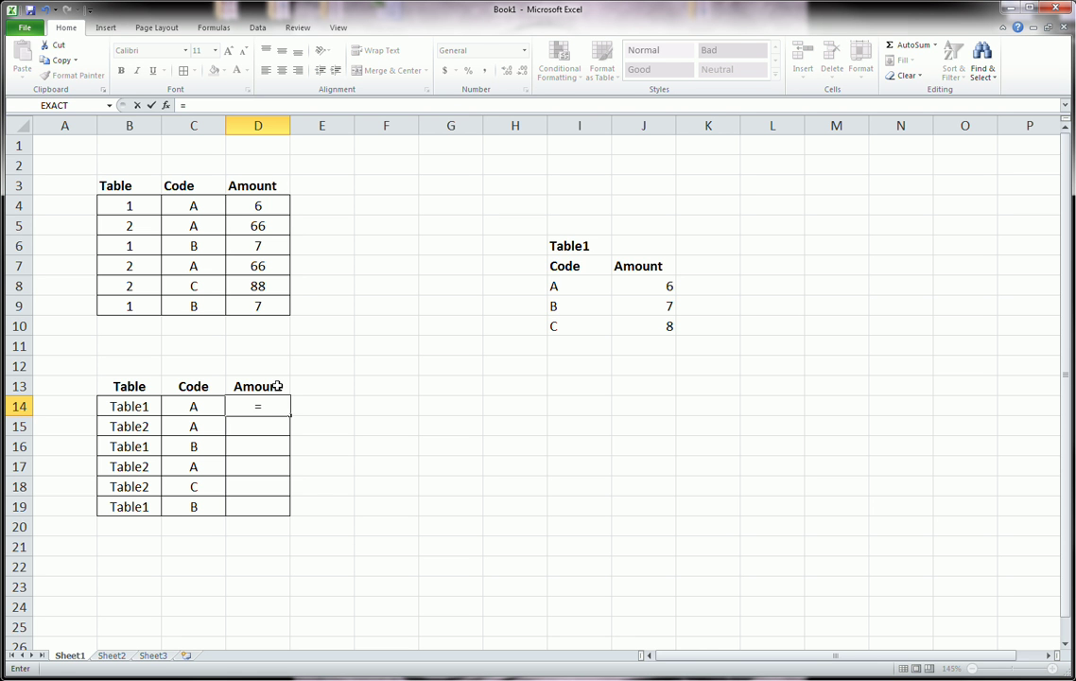
type("vlookup(")
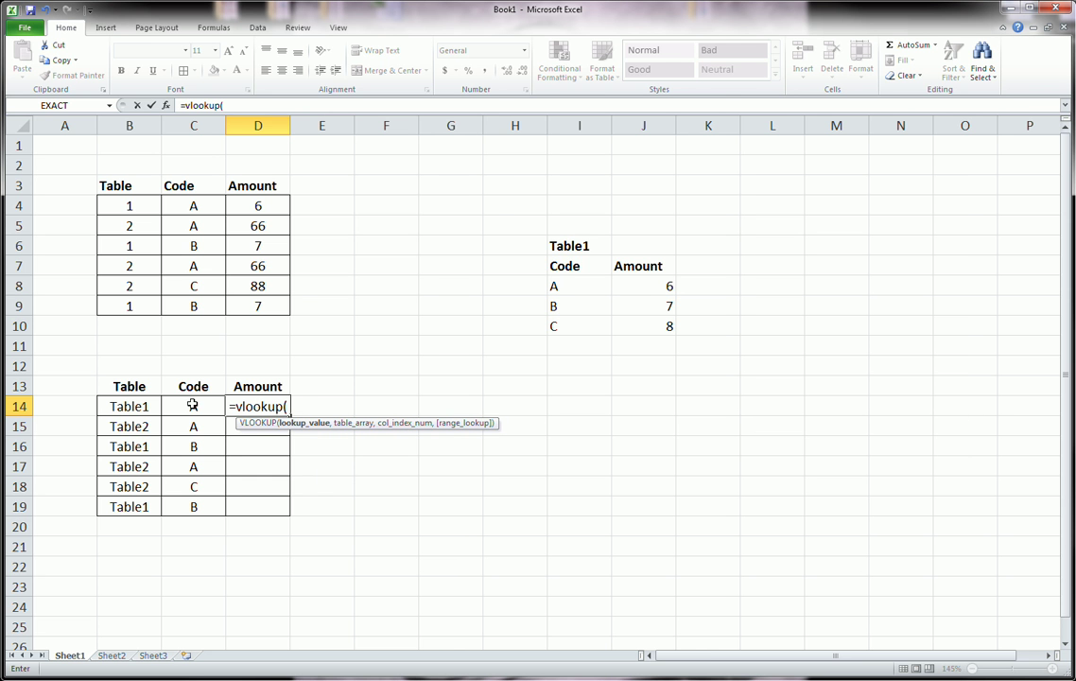
left_click(194, 407)
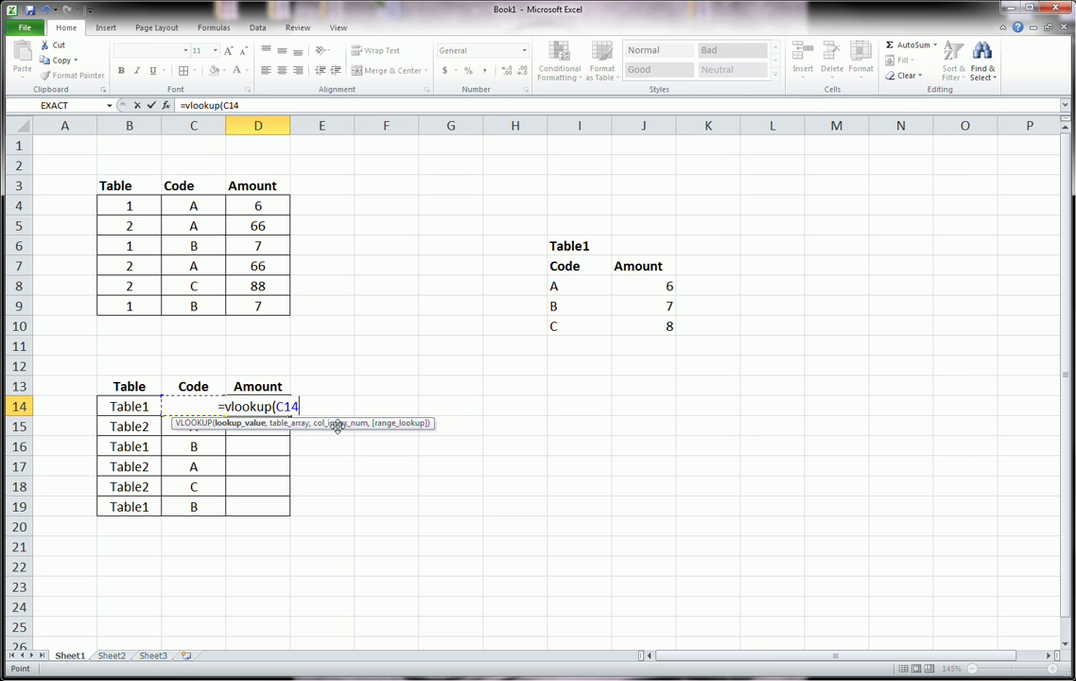
type(",")
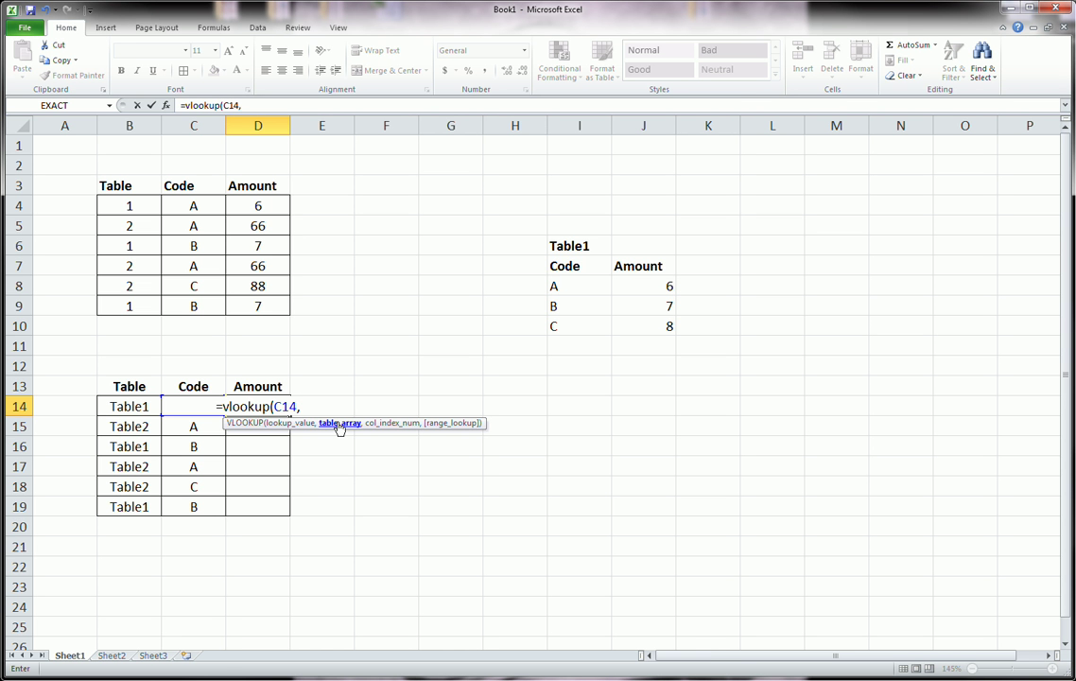
type("indirect(")
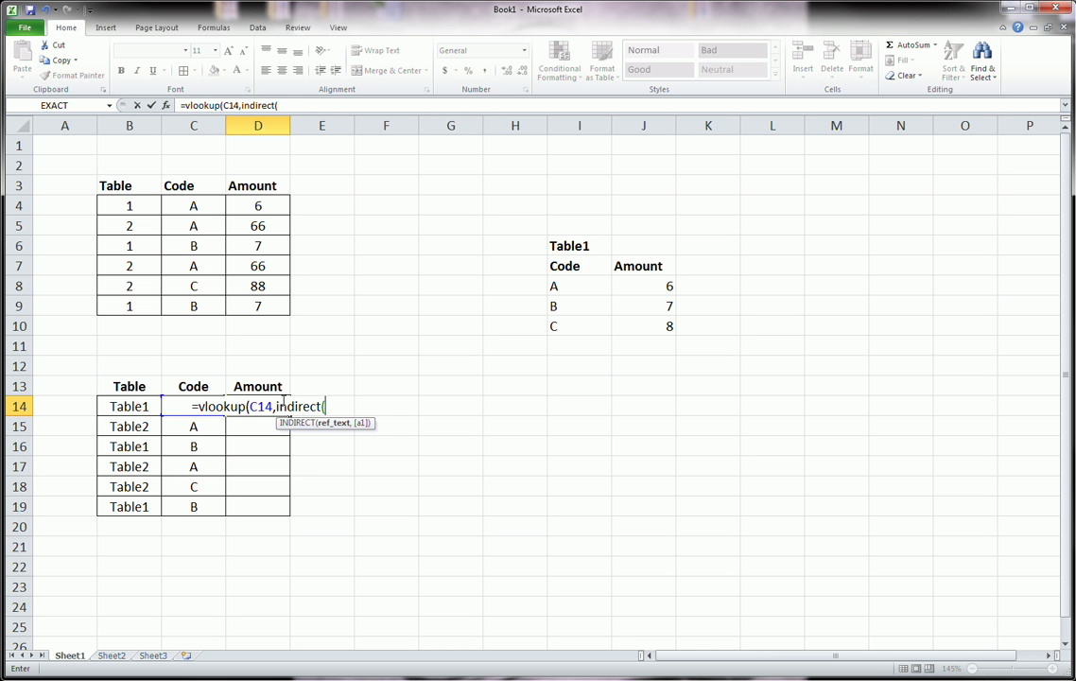
left_click(135, 407)
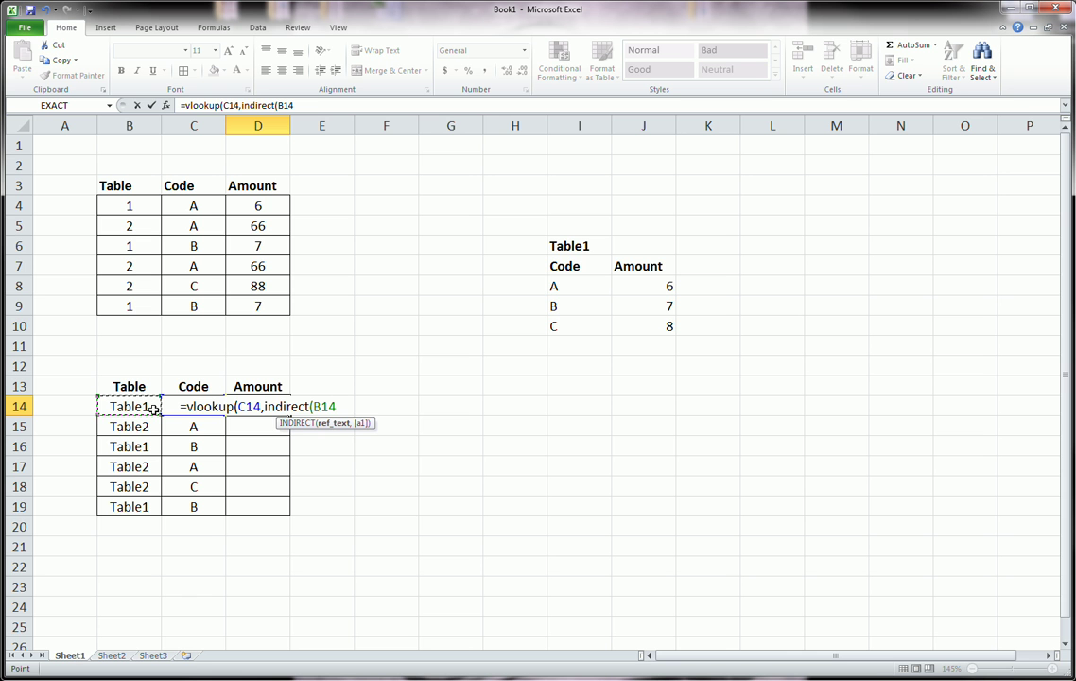
type(")")
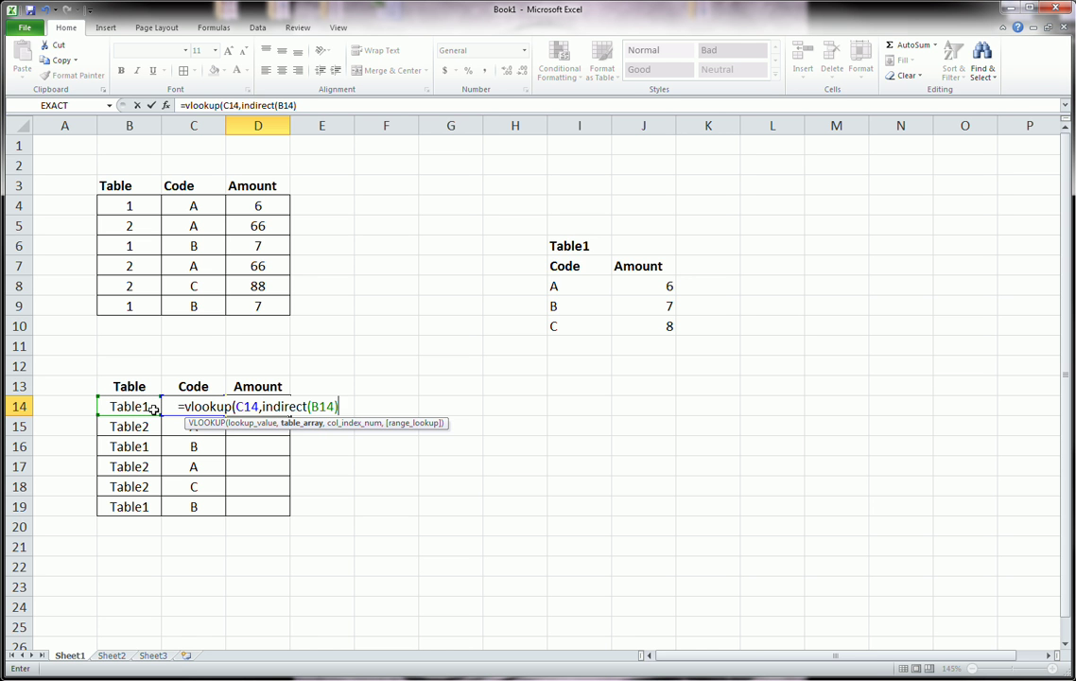
mouse_move(91, 390)
left_mouse_down()
mouse_move(157, 405)
mouse_move(172, 529)
mouse_move(85, 459)
mouse_move(95, 356)
mouse_move(173, 408)
left_mouse_up()
key("Escape")
type(",")
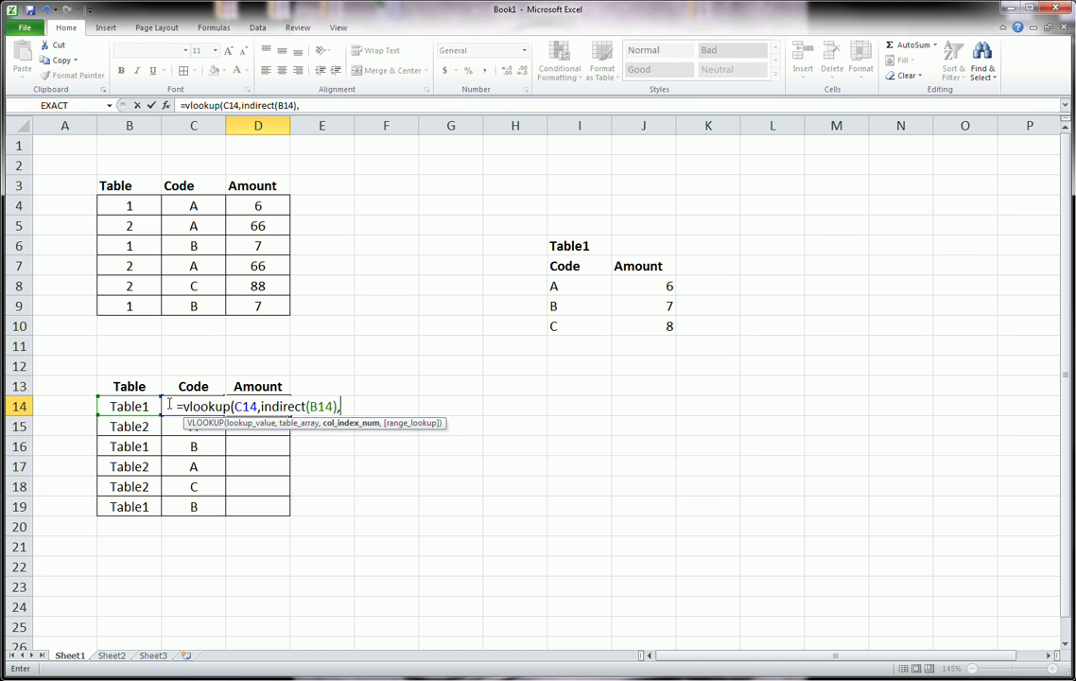
type("2,false)")
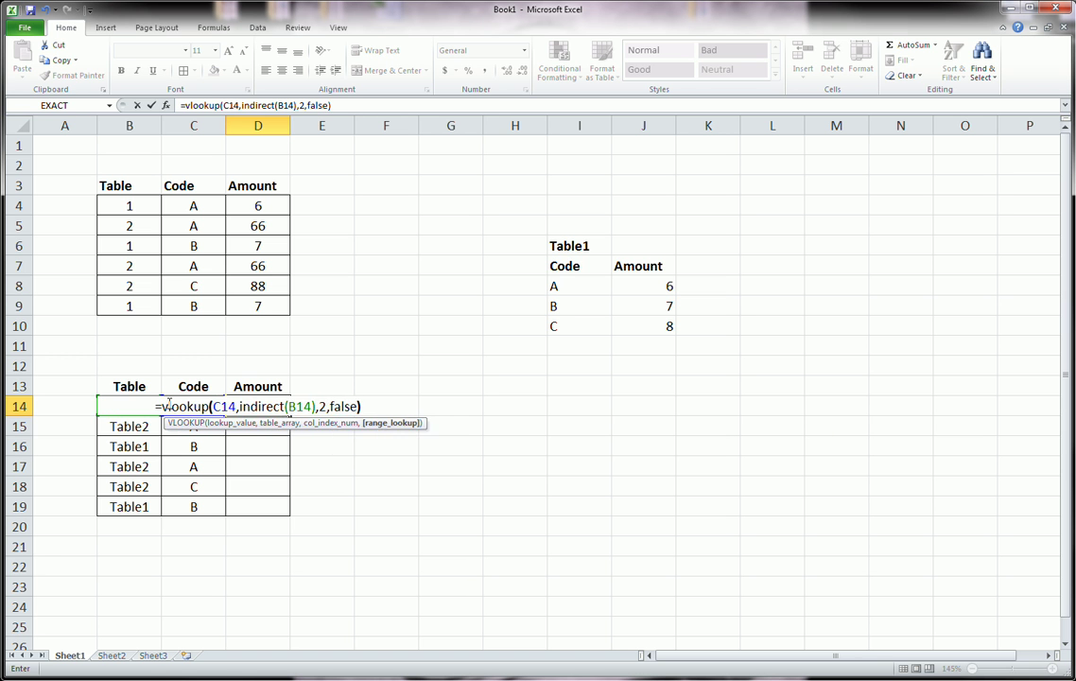
key("Return")
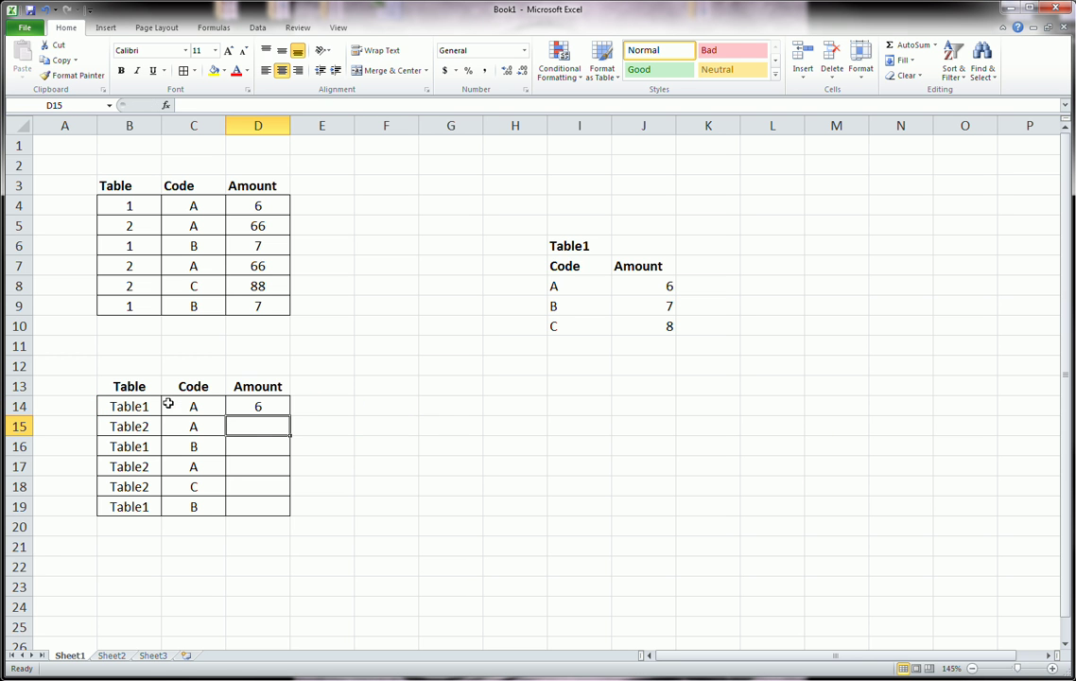
left_click(263, 407)
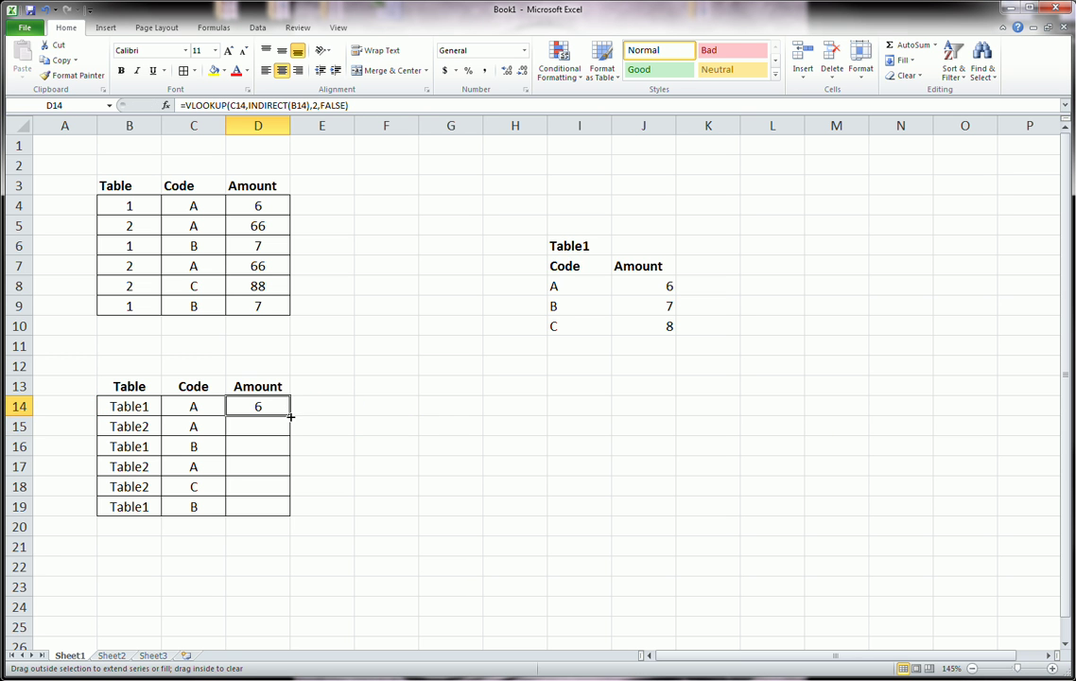
- Fill the D14 lookup formula down through D19
left_click_drag(290, 415, 291, 437)
left_click_drag(289, 437, 291, 507)
left_click(341, 305)
- Compare the CHOOSE amounts in D4:D9 with the INDIRECT lookup amounts in D14:D19
left_click_drag(270, 211, 259, 312)
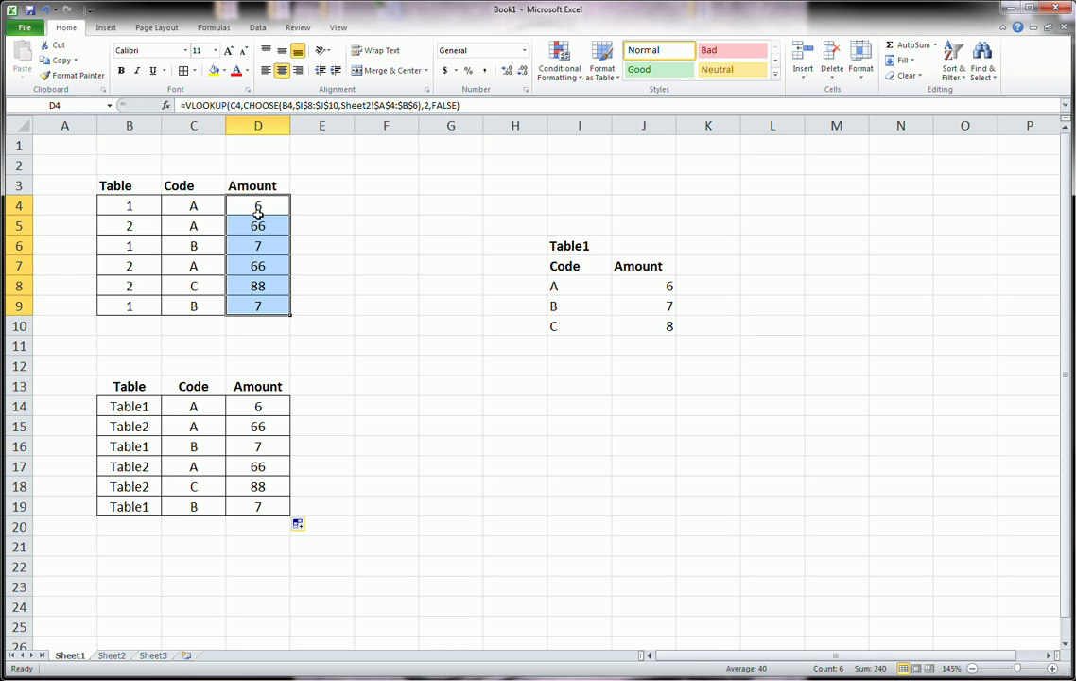
left_click_drag(258, 208, 262, 296)
left_click_drag(258, 405, 284, 507)
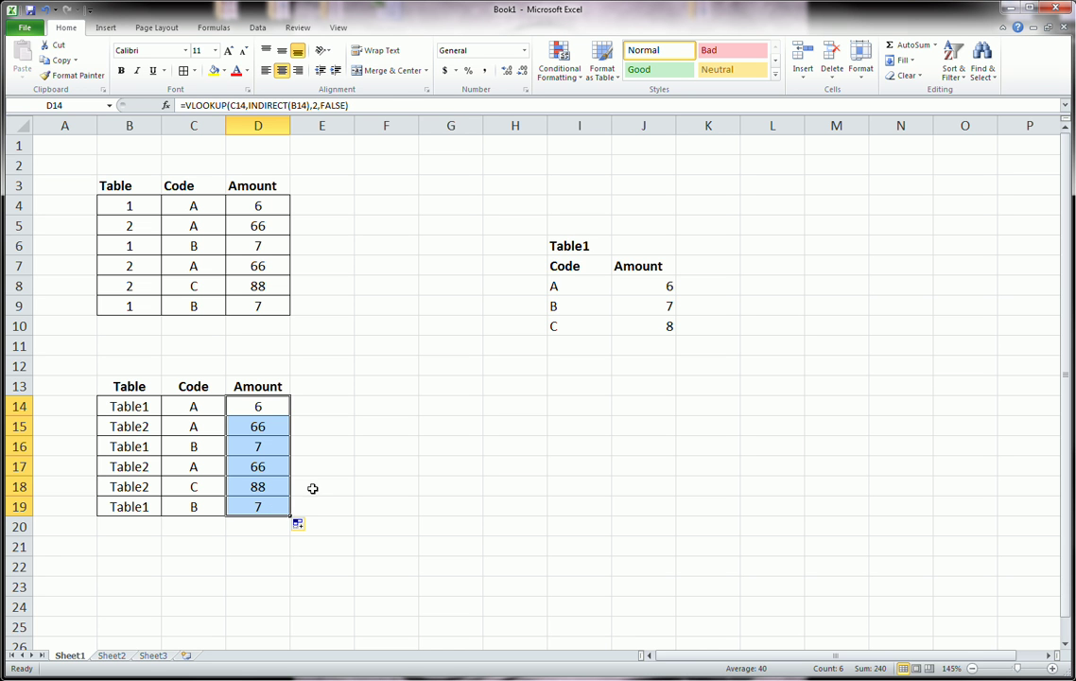
left_click(276, 207)
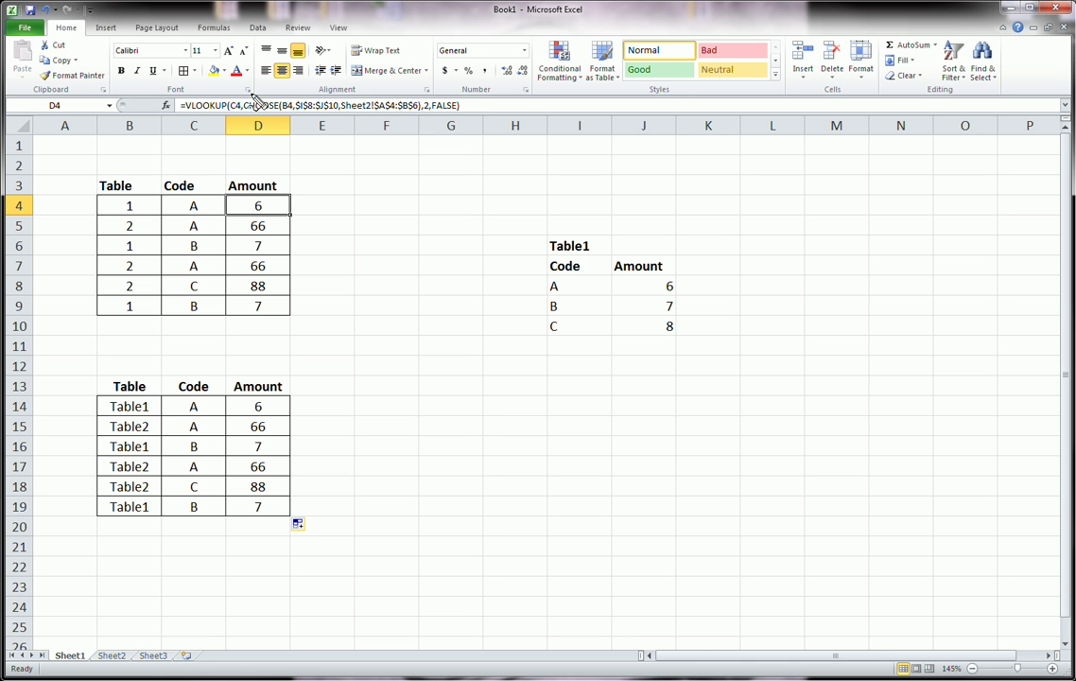
mouse_move(245, 95)
left_mouse_down()
mouse_move(385, 97)
mouse_move(421, 102)
mouse_move(422, 121)
mouse_move(241, 130)
mouse_move(236, 99)
left_mouse_up()
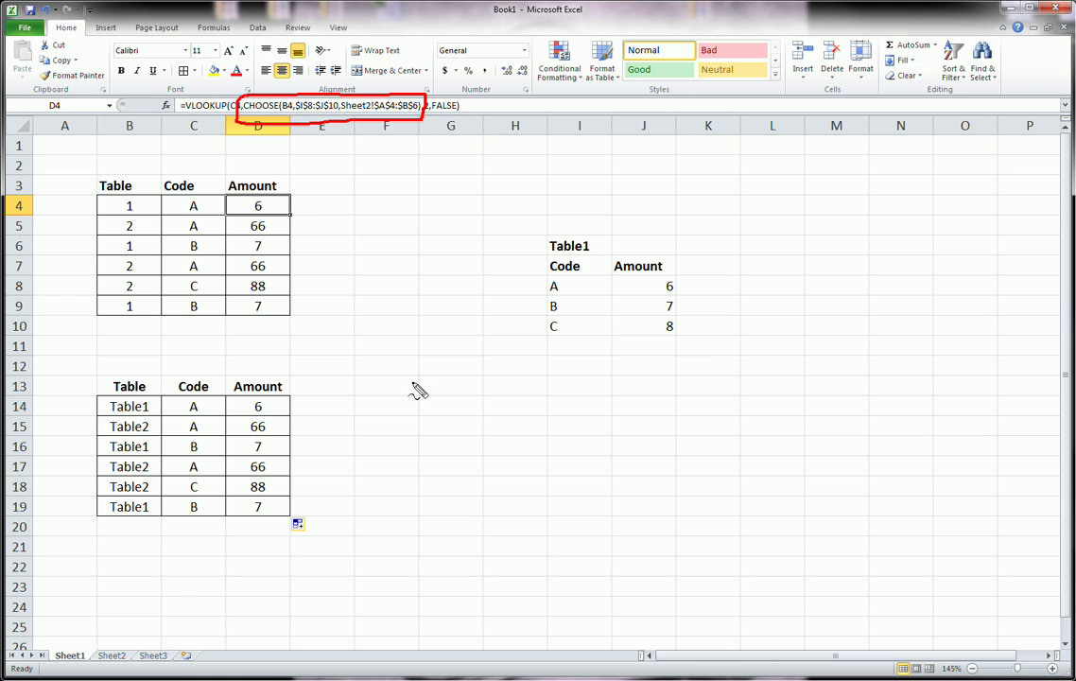
key("Escape")
left_click(276, 405)
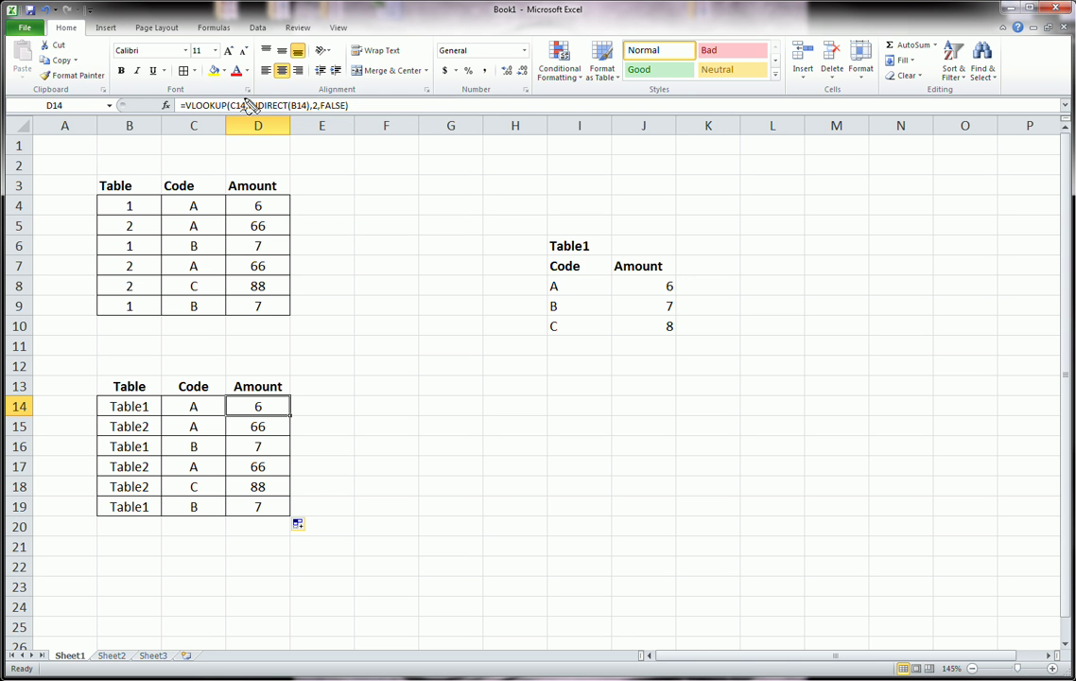
mouse_move(245, 100)
left_mouse_down()
mouse_move(247, 118)
mouse_move(282, 124)
mouse_move(312, 109)
mouse_move(302, 92)
mouse_move(249, 98)
left_mouse_up()
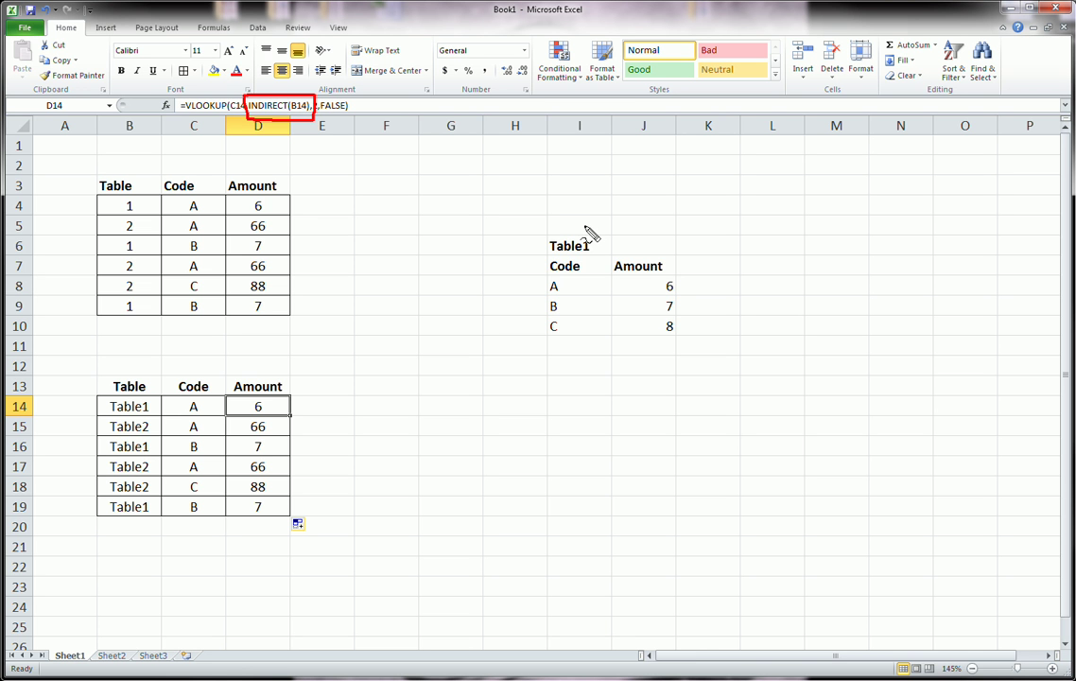
key("Escape")
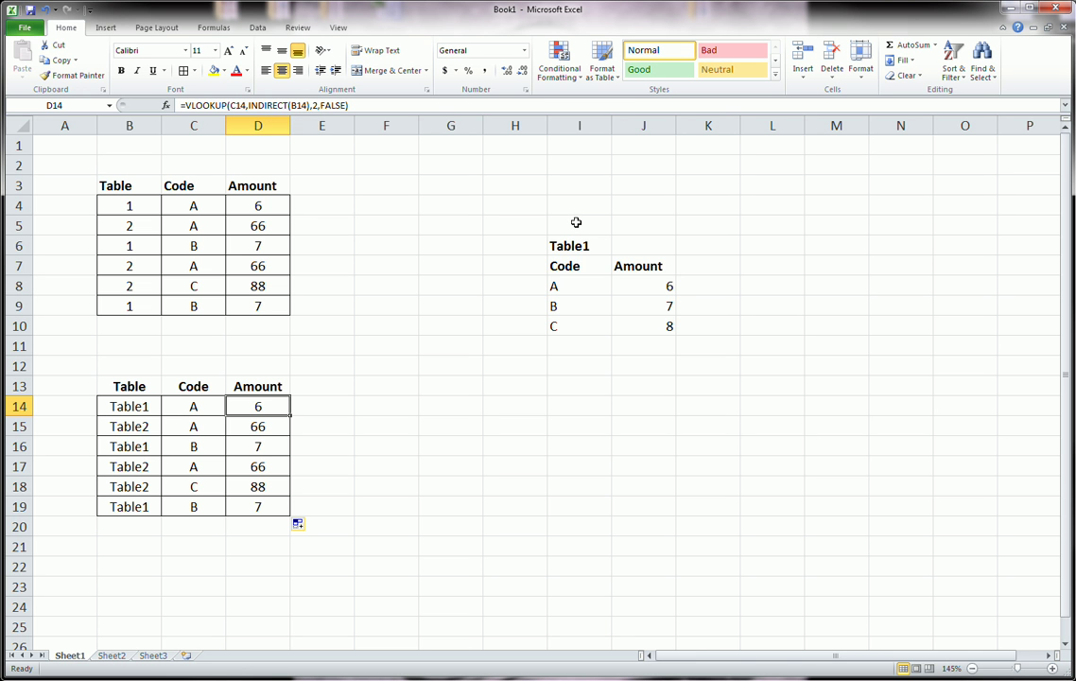